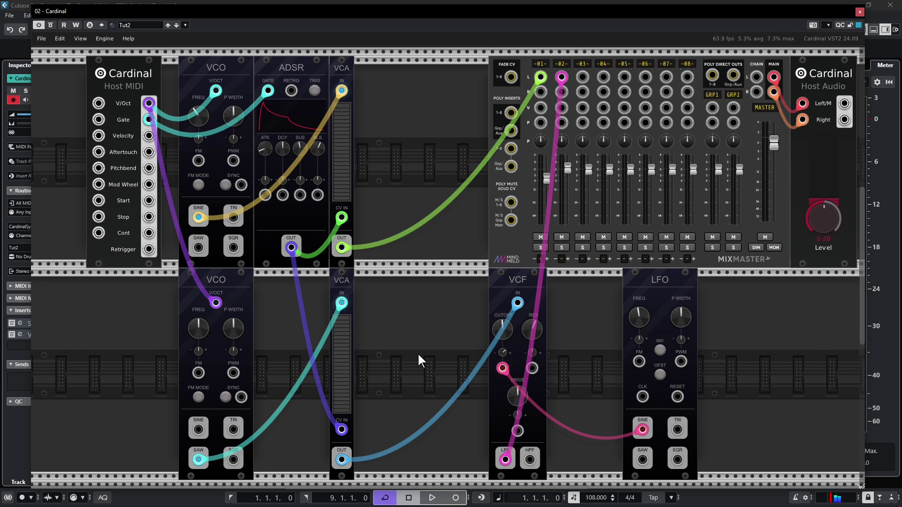
Shift the Host MIDI module slightly left, then nudge it back right toward the first VCO.
drag(125, 91, 108, 90)
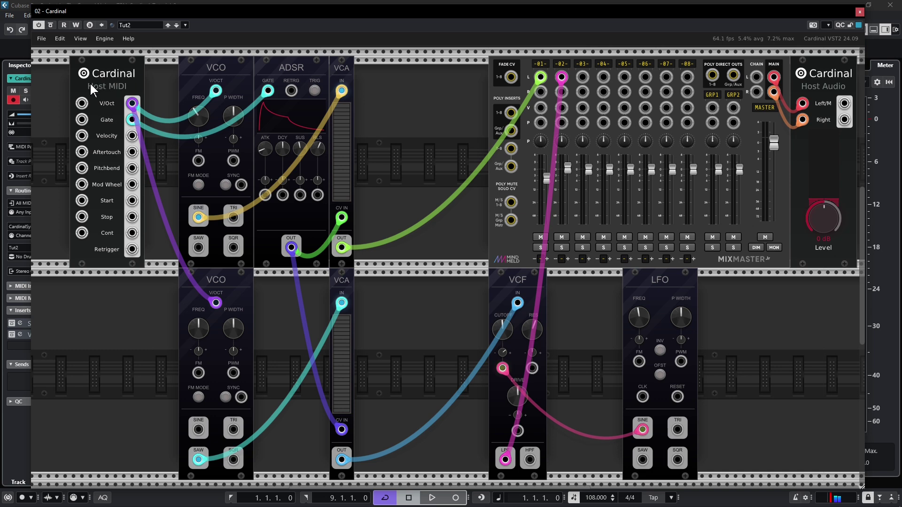
mouse_move(91, 82)
mouse_down()
mouse_move(113, 85)
mouse_move(100, 84)
mouse_up()
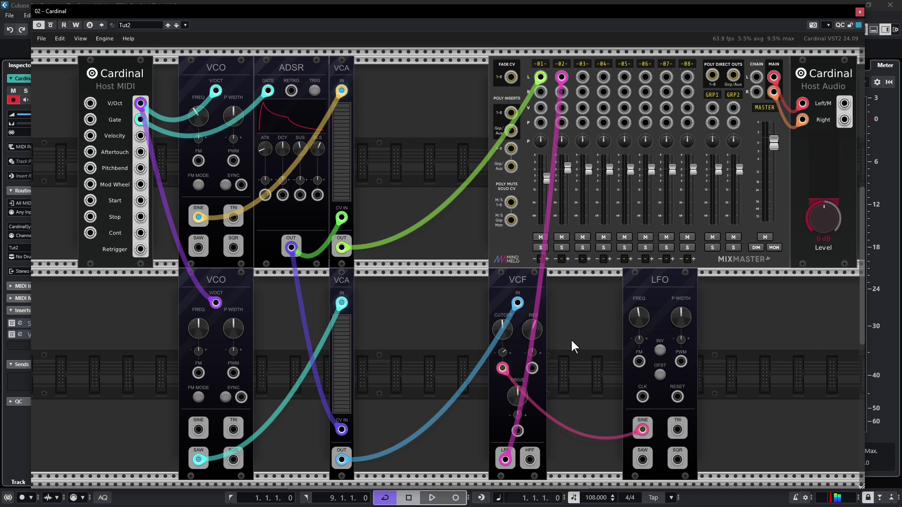
Slide the VCF left along the lower rack row so it sits beside the lower VCA.
mouse_move(504, 332)
drag(518, 282, 461, 284)
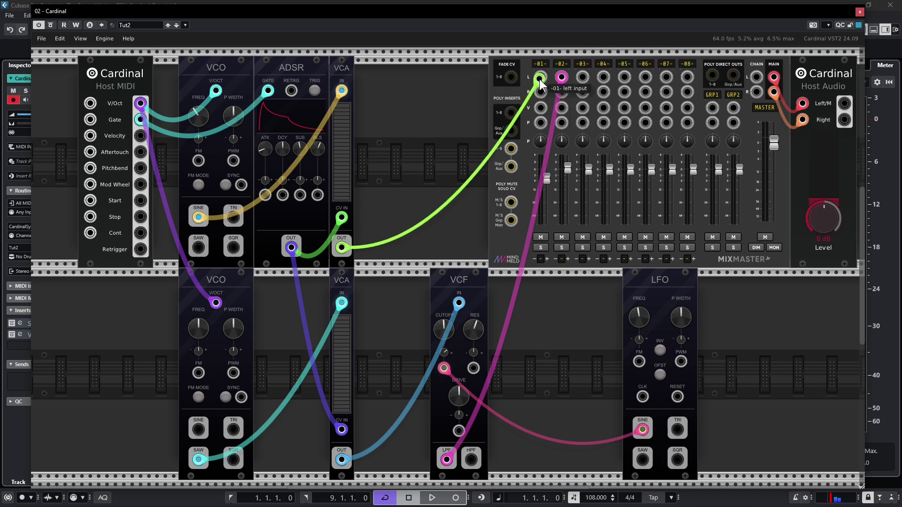
drag(538, 80, 465, 302)
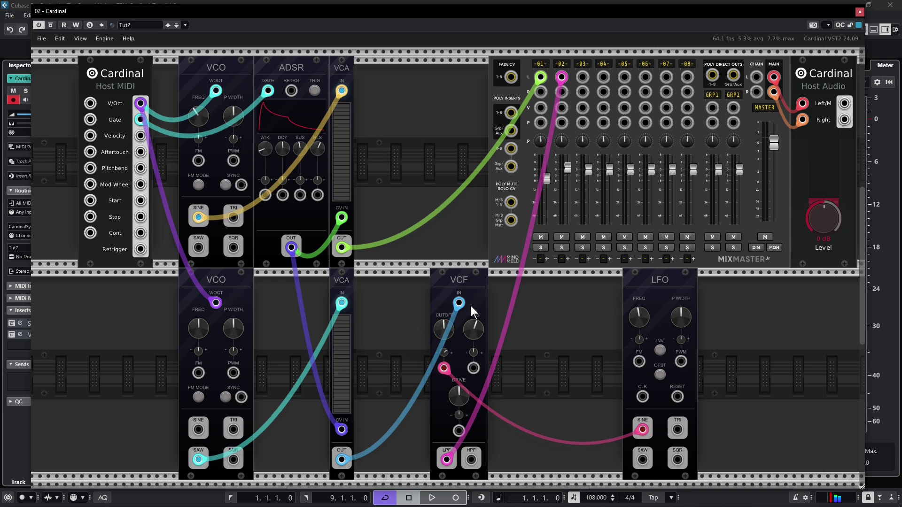
mouse_move(458, 299)
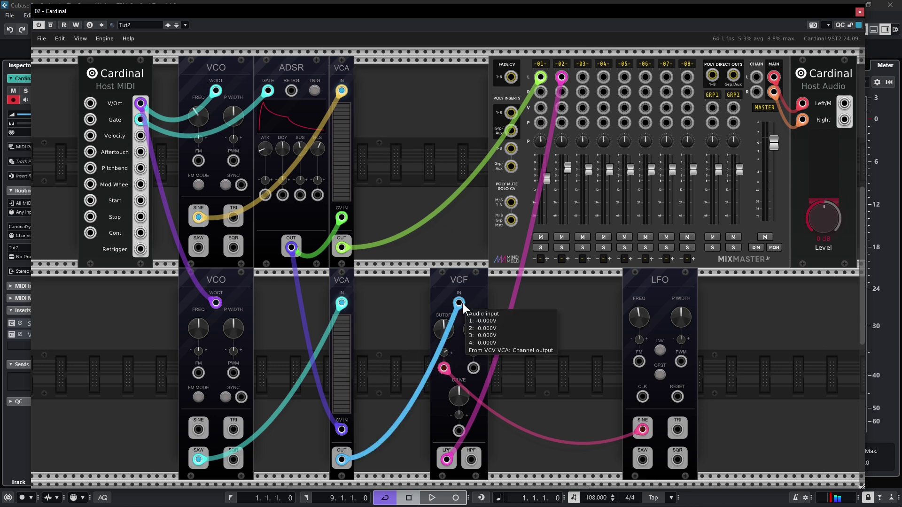
Filter the module browser to the VCV brand and place a Mix module in the top-row gap.
right_click(457, 240)
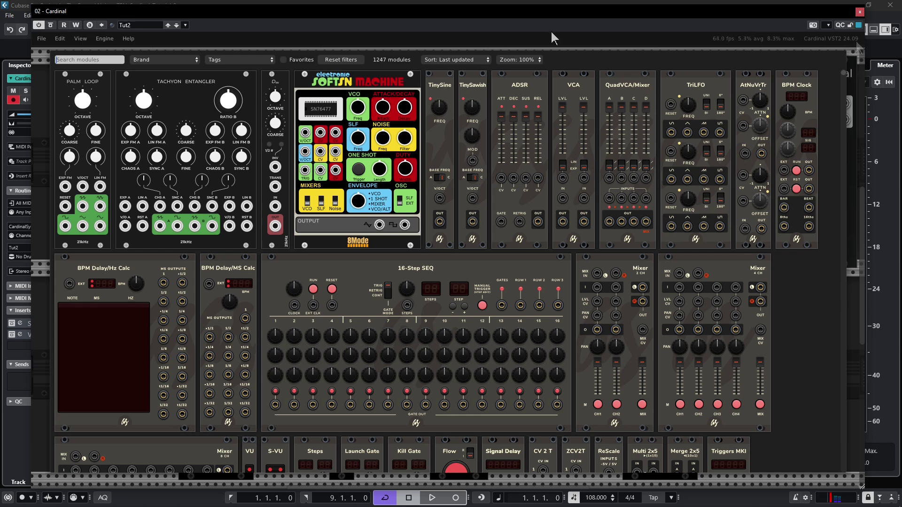
click(143, 58)
scroll(185, 318, down, 14)
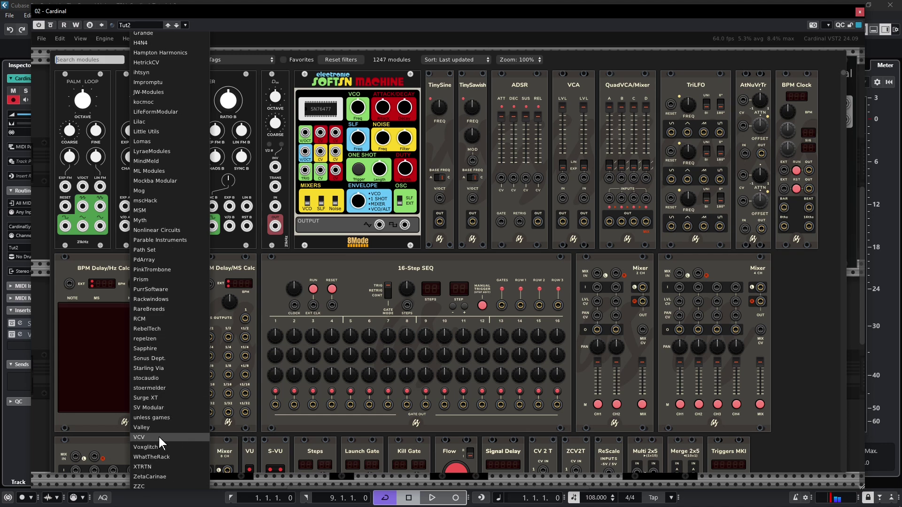
click(159, 437)
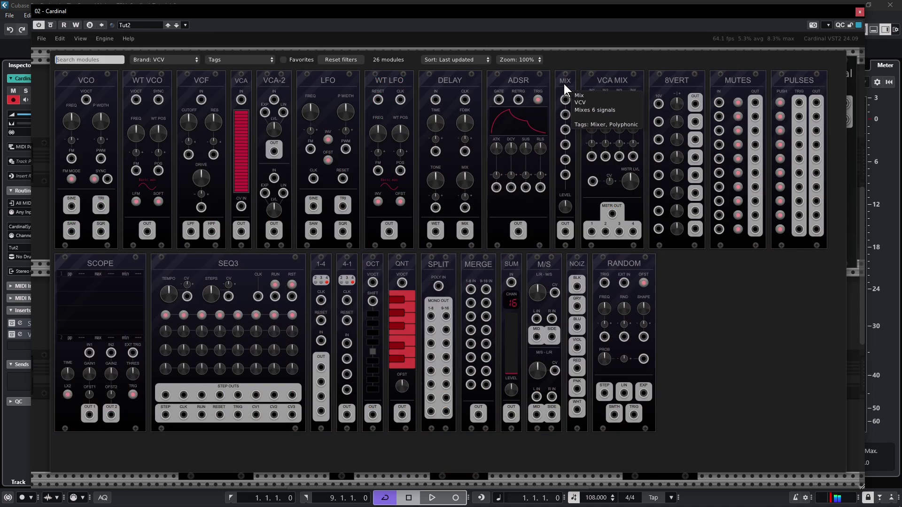
drag(567, 85, 419, 79)
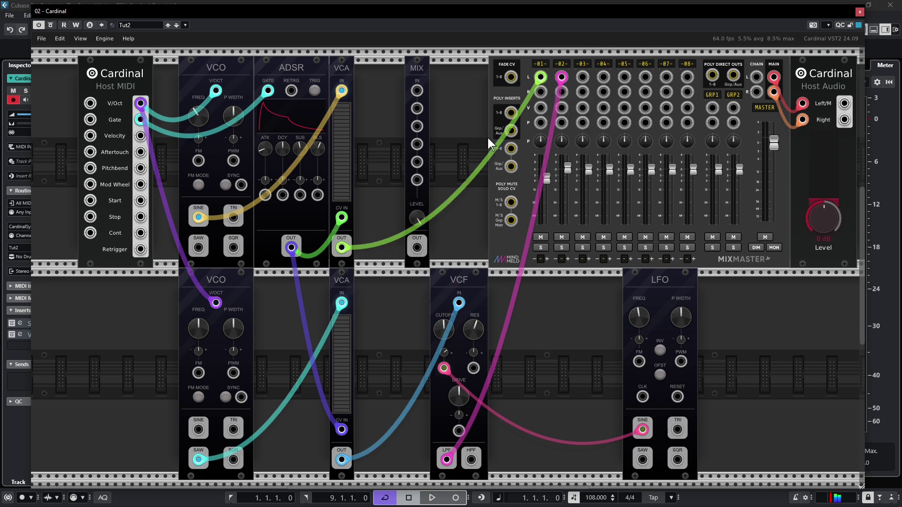
Cable both VCA outs to Mix inputs 1 and 2, Mix out to VCF in, VCF LPF to channel 01.
drag(541, 77, 416, 91)
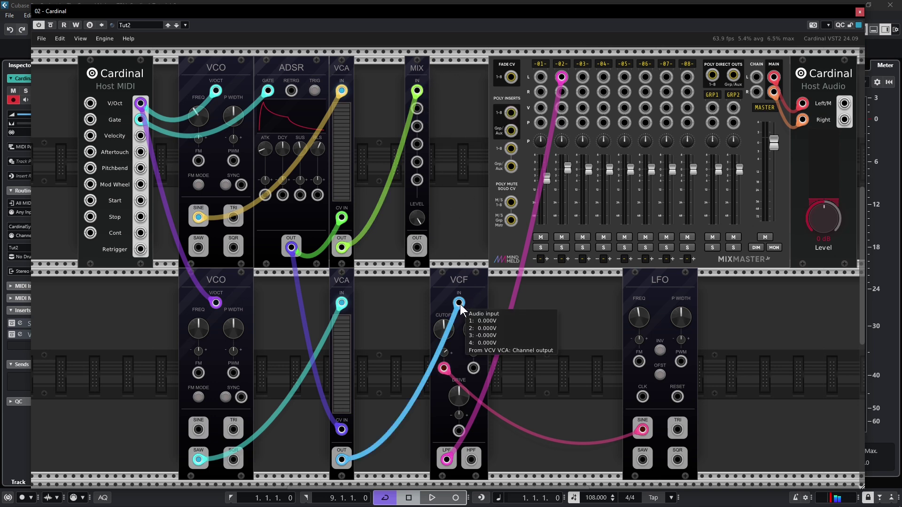
drag(460, 303, 416, 108)
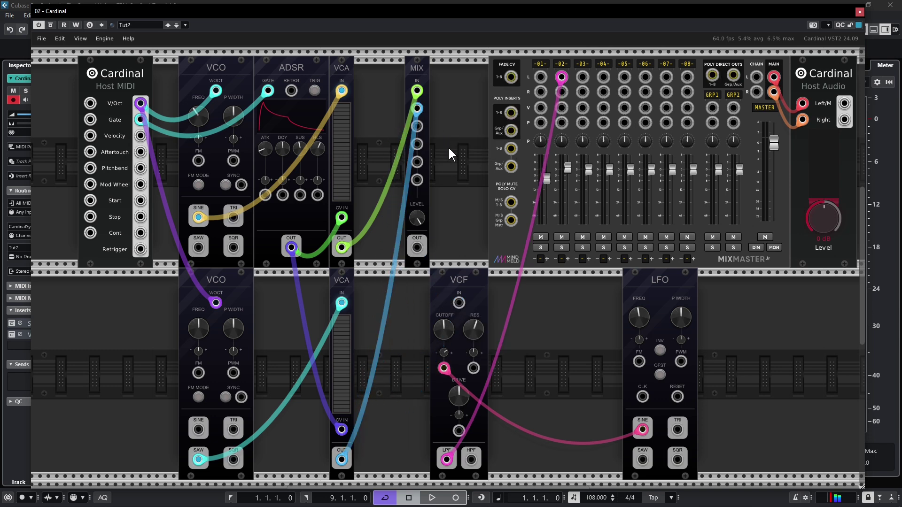
drag(417, 247, 458, 303)
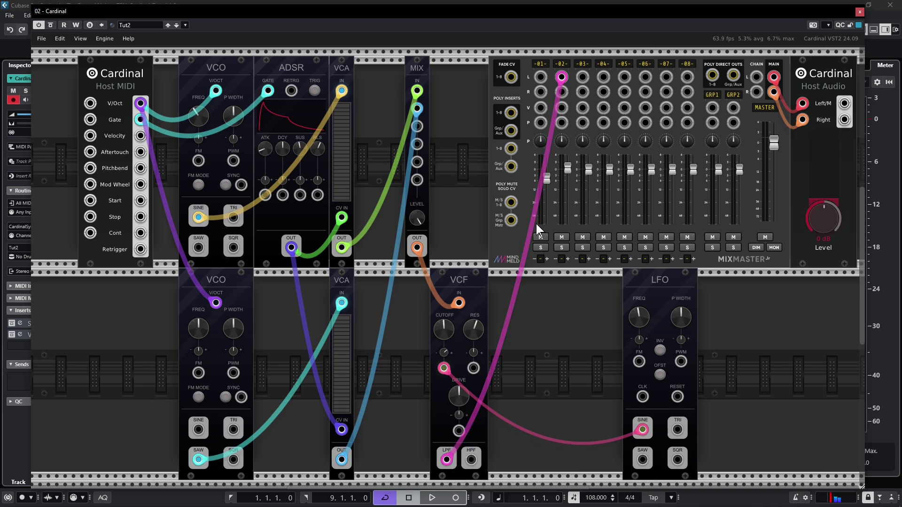
drag(562, 78, 542, 78)
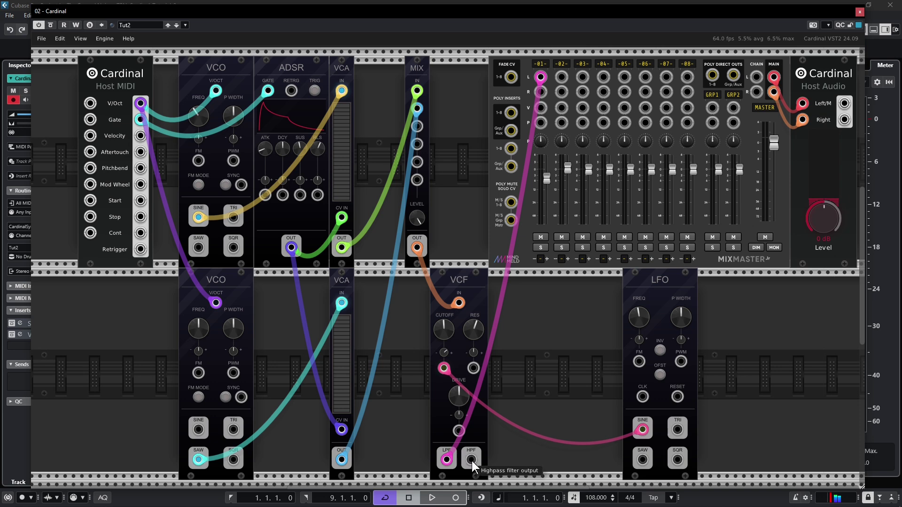
Patch VCF HPF into mixer channel 02, set channel 01 near 0 dB and channel 02 near -31 dB.
drag(471, 460, 565, 81)
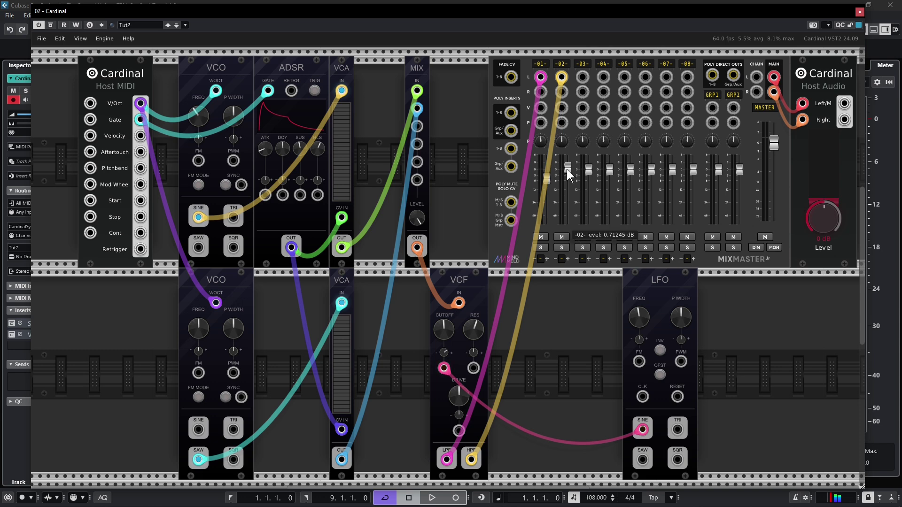
drag(567, 169, 567, 392)
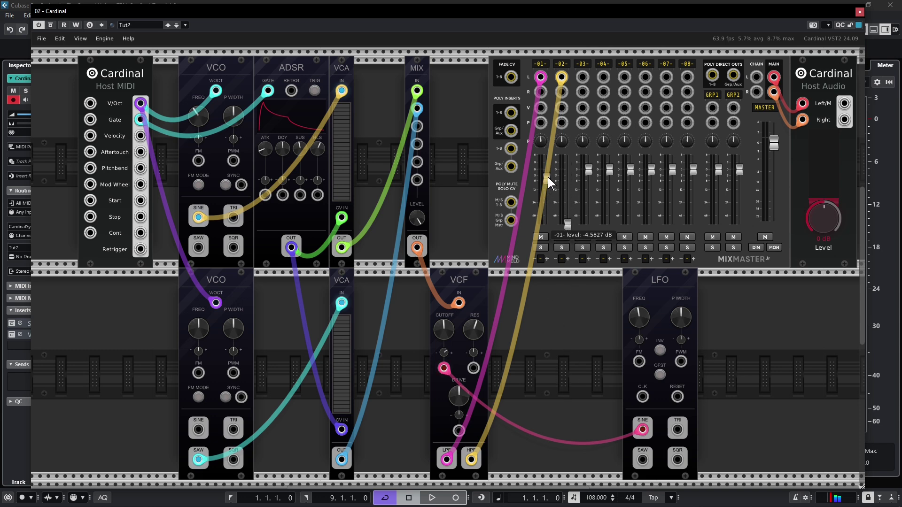
drag(549, 179, 557, 149)
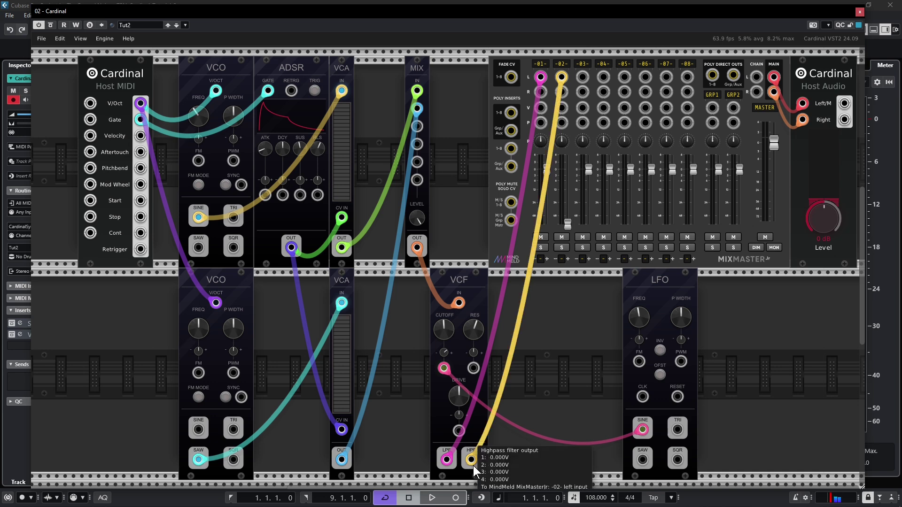
mouse_move(570, 199)
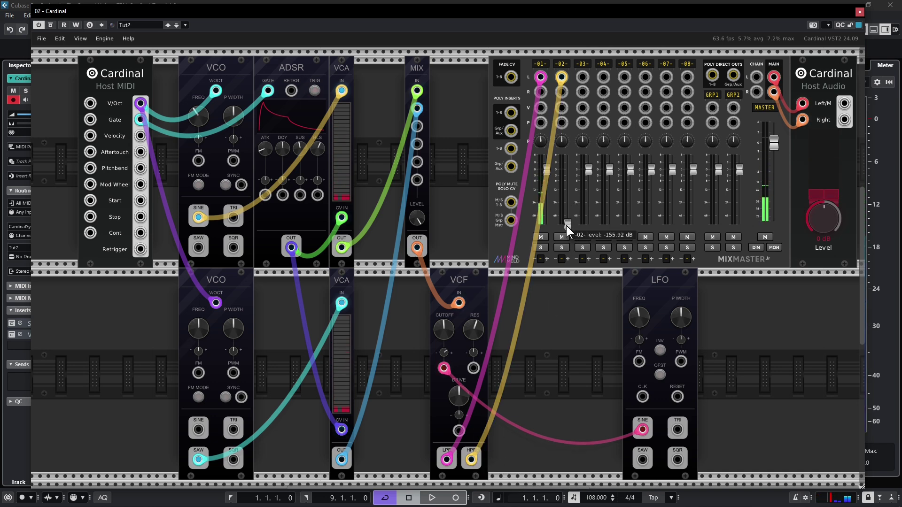
drag(567, 225, 583, 131)
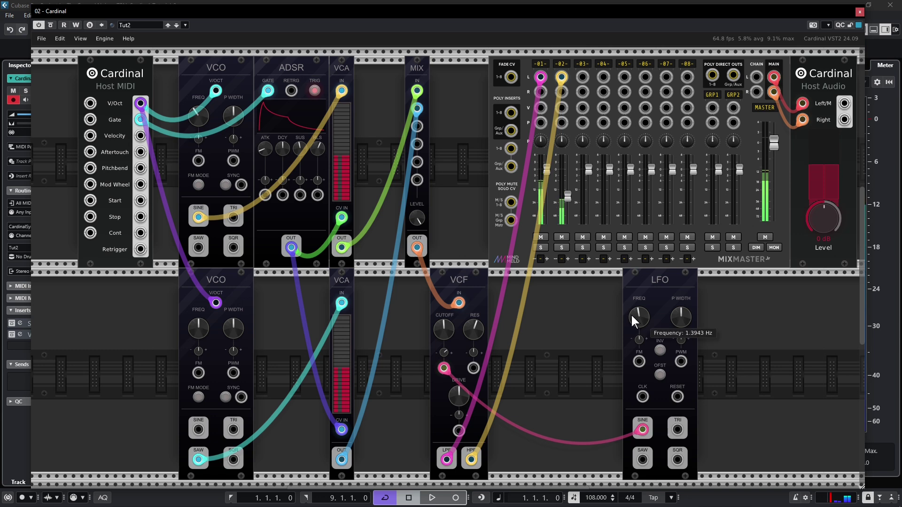
Slow the LFO to about 0.65 Hz and cut the VCF cutoff CV depth to about 14%.
drag(631, 313, 622, 351)
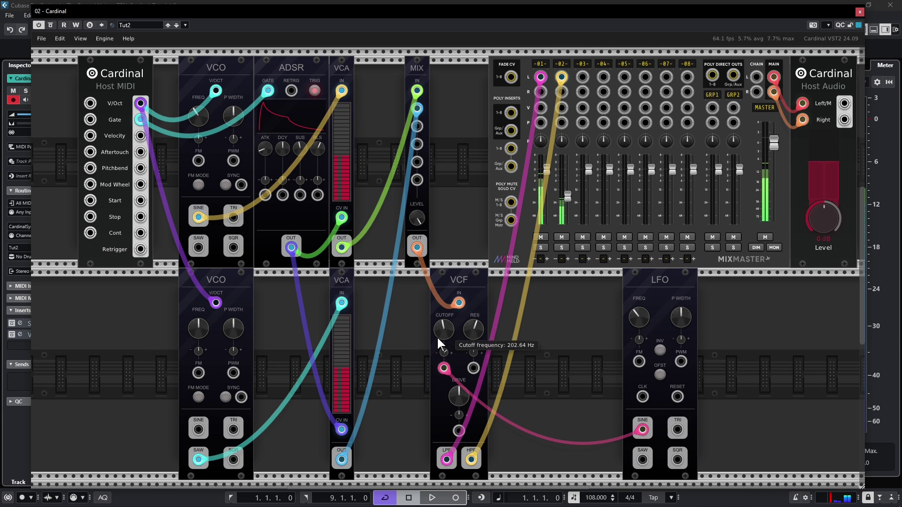
drag(569, 197, 567, 213)
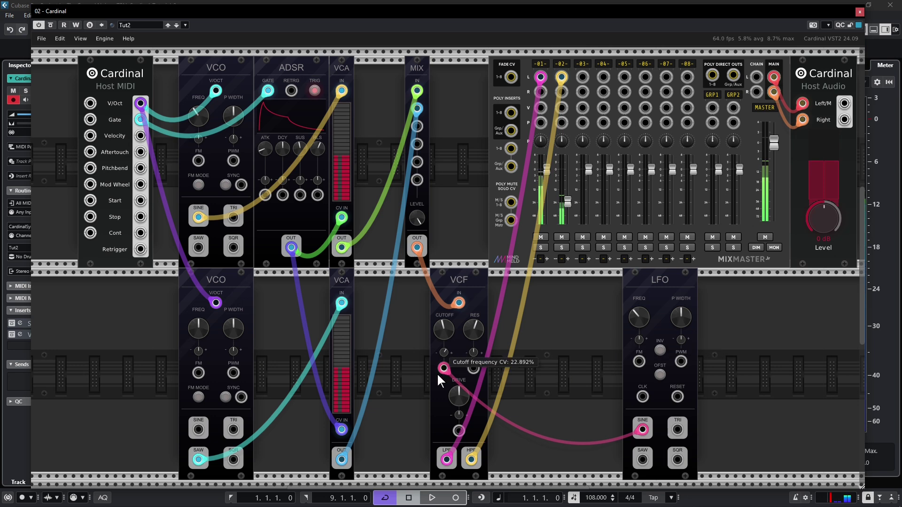
drag(436, 374, 431, 391)
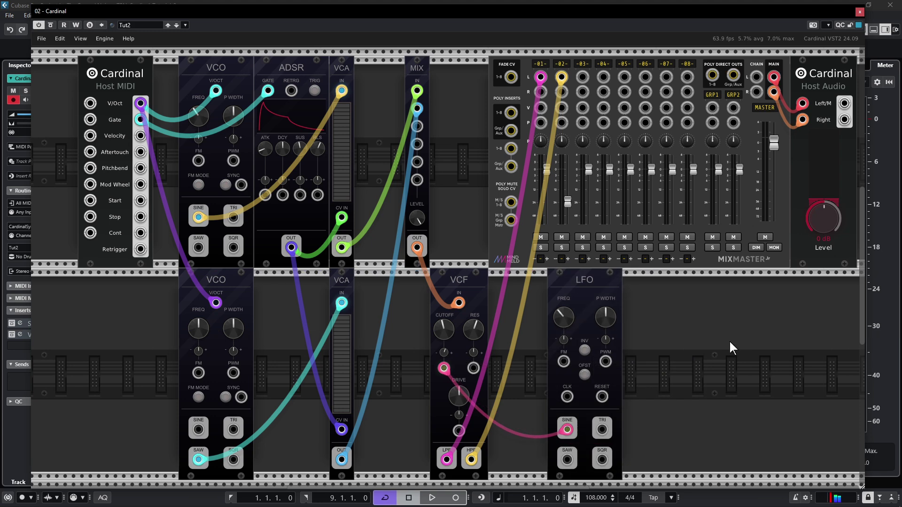
Bring up the VCV-filtered module browser on empty rack space right of the LFO.
right_click(700, 320)
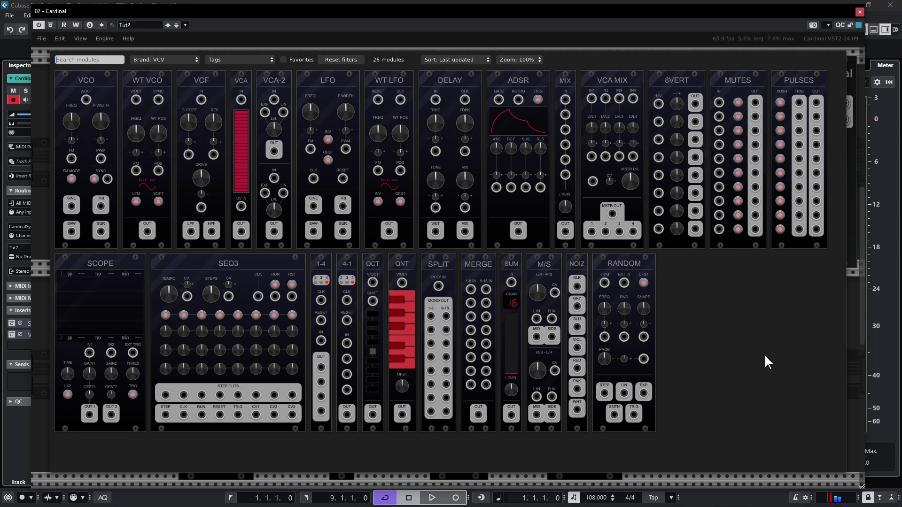
Add the VCV Delay module from the browser to the lower rack row.
click(448, 78)
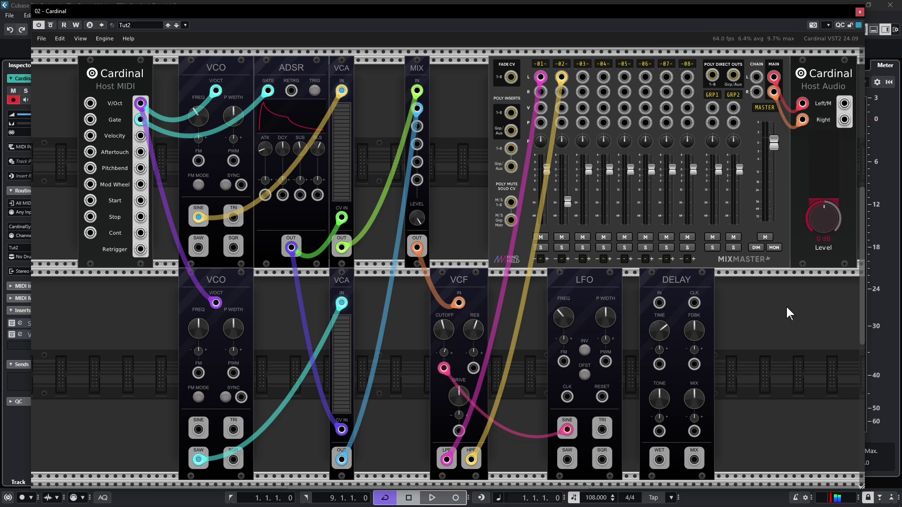
Route the VCF LPF output into the Delay input and the Delay MIX output into mixer channel 1.
right_click(446, 459)
click(474, 404)
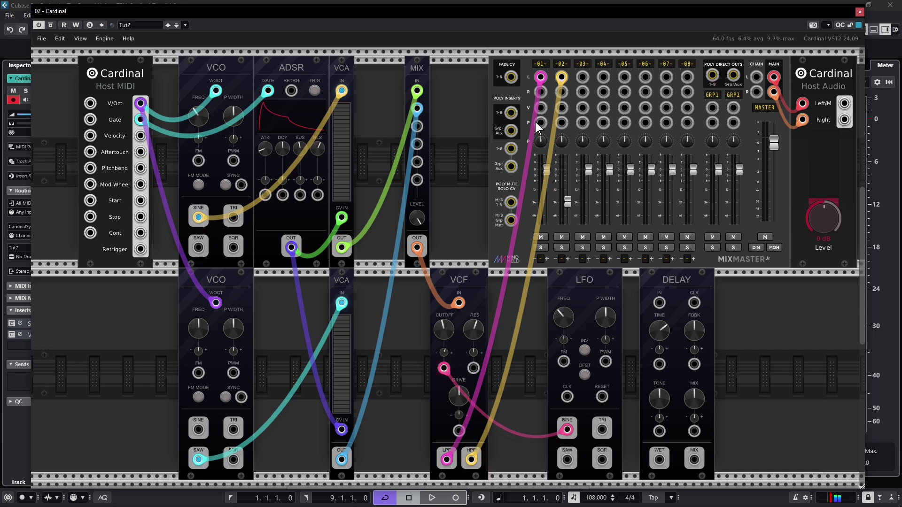
click(541, 77)
drag(541, 77, 660, 303)
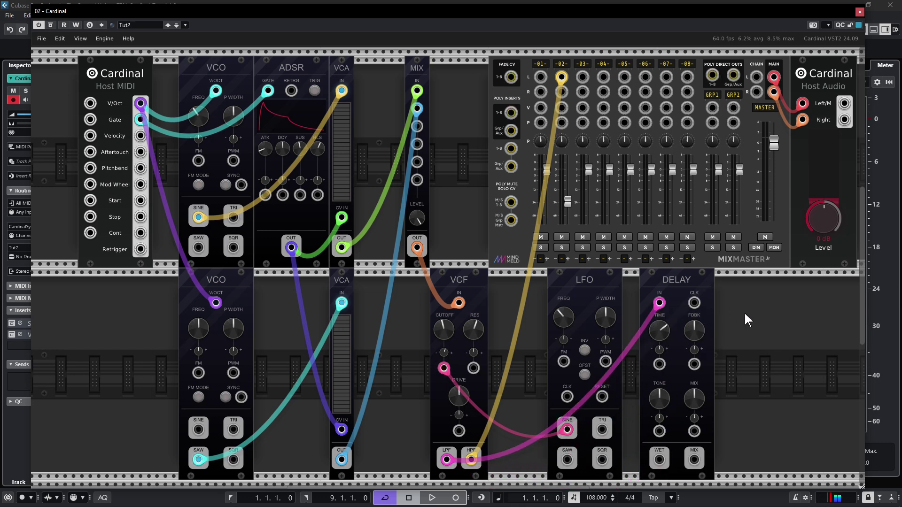
drag(695, 460, 540, 76)
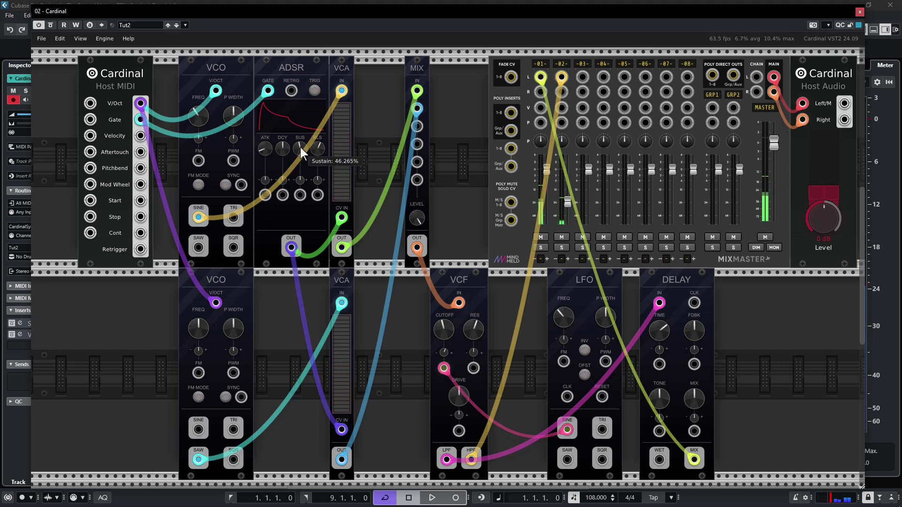
Lower the ADSR sustain to about 27% and shorten the decay.
drag(297, 148, 266, 355)
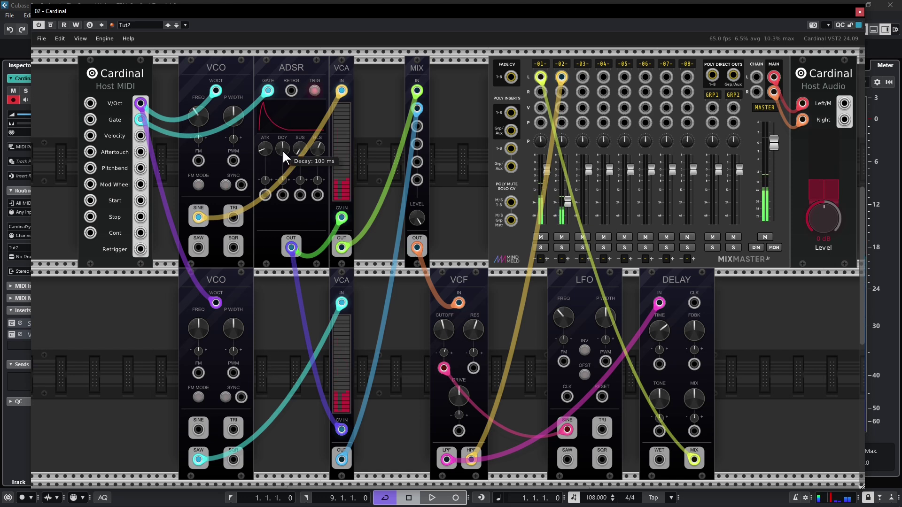
drag(282, 150, 281, 185)
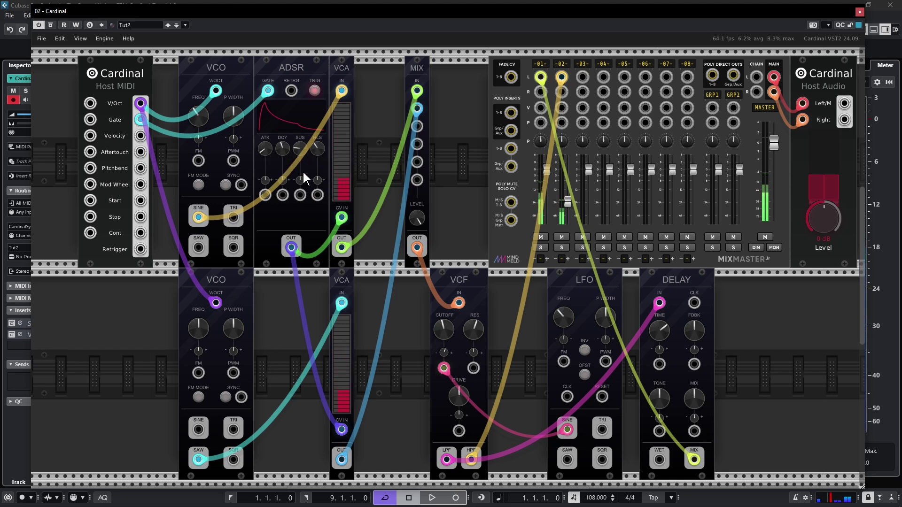
mouse_move(316, 153)
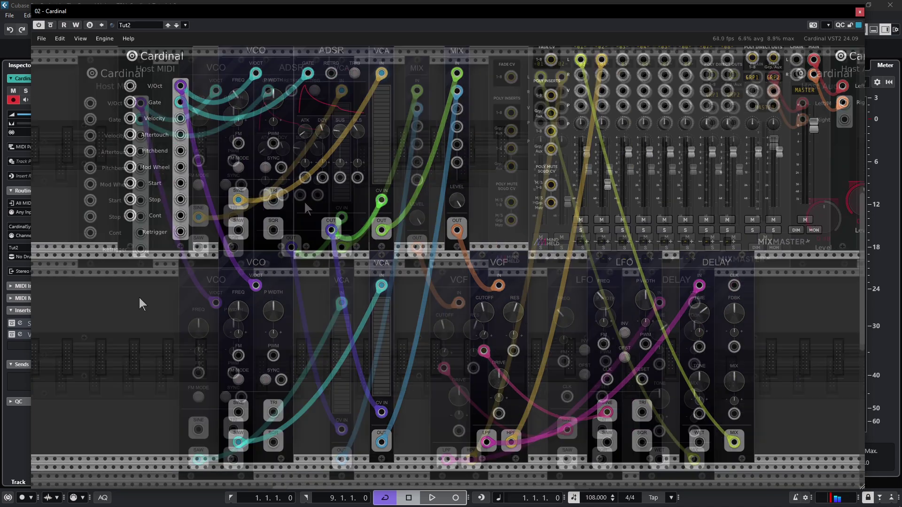
Add a BPM Clock from the Clock generator tag and place it below the Host MIDI module.
drag(96, 303, 219, 288)
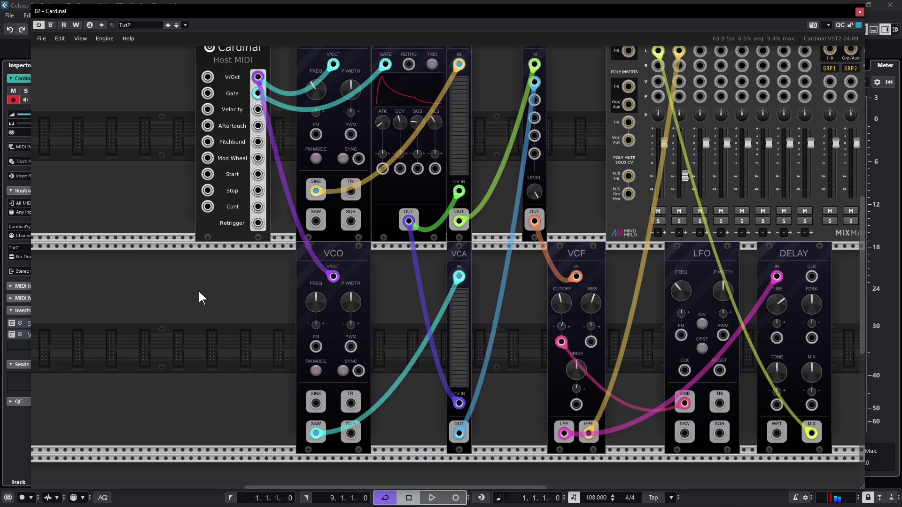
right_click(198, 289)
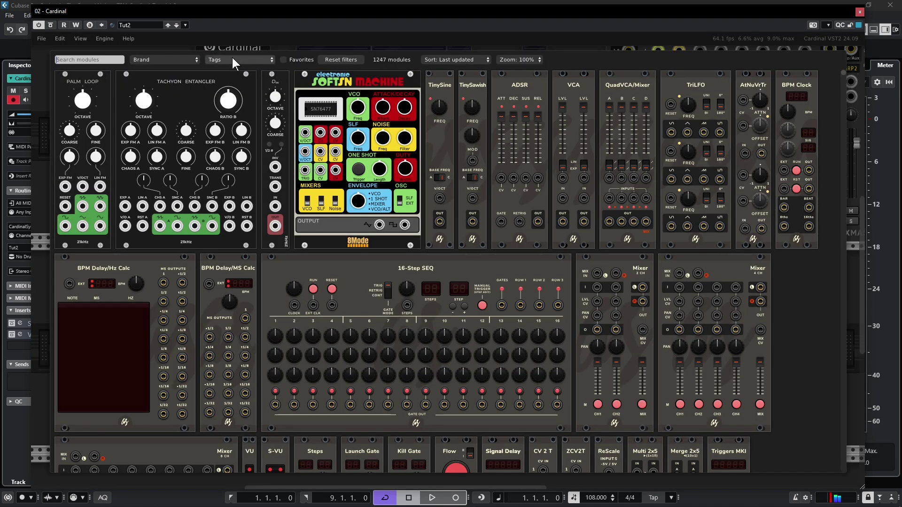
click(233, 59)
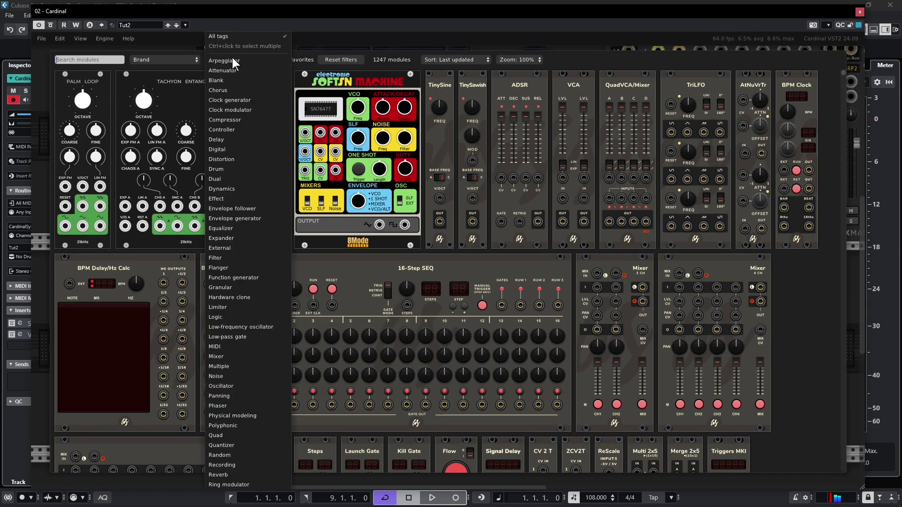
click(223, 100)
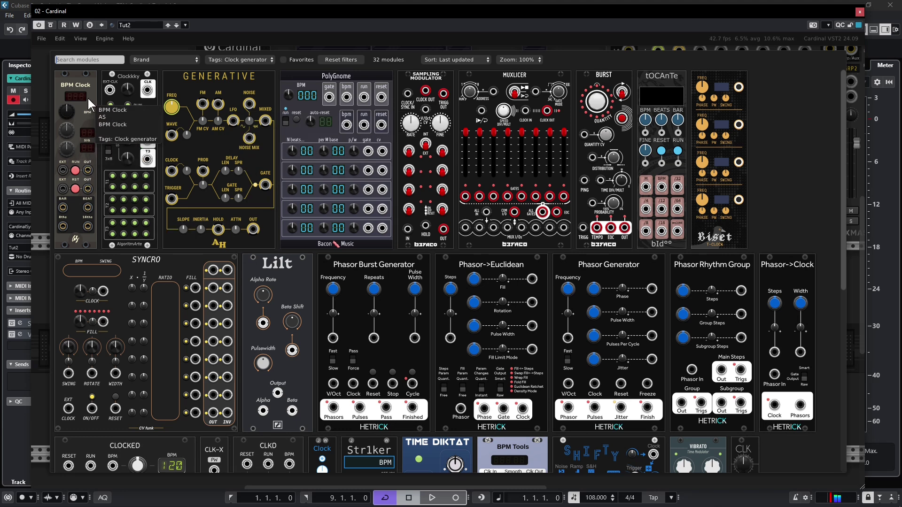
click(74, 86)
drag(232, 304, 233, 255)
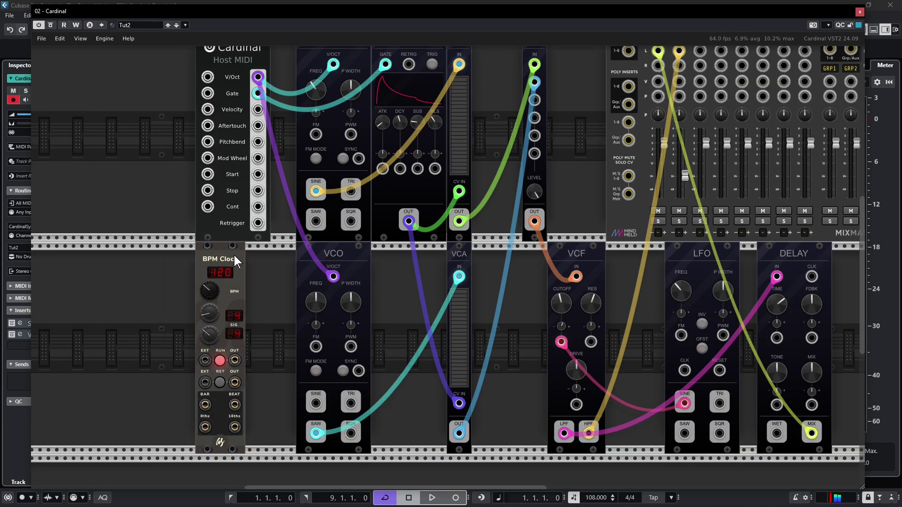
Set the BPM Clock to about 119 BPM and cable its BEAT output to the Delay CLK input.
drag(228, 223, 191, 236)
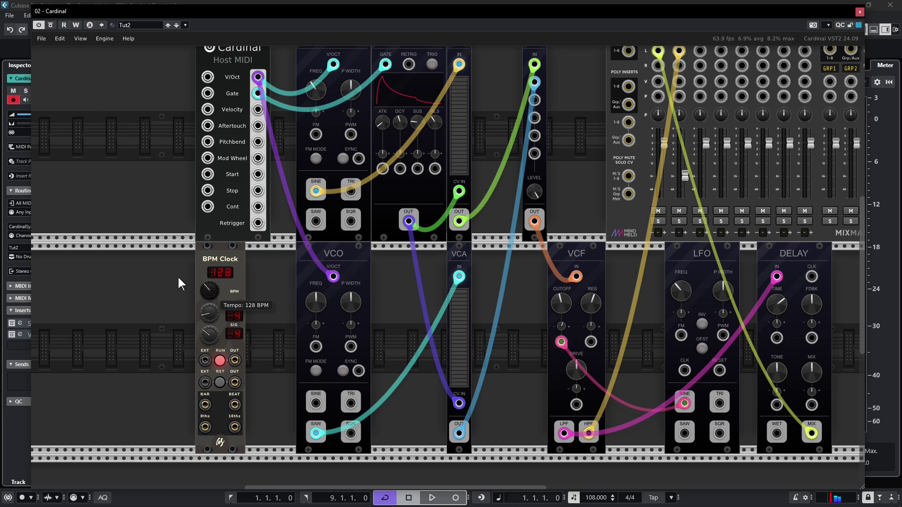
drag(178, 276, 224, 320)
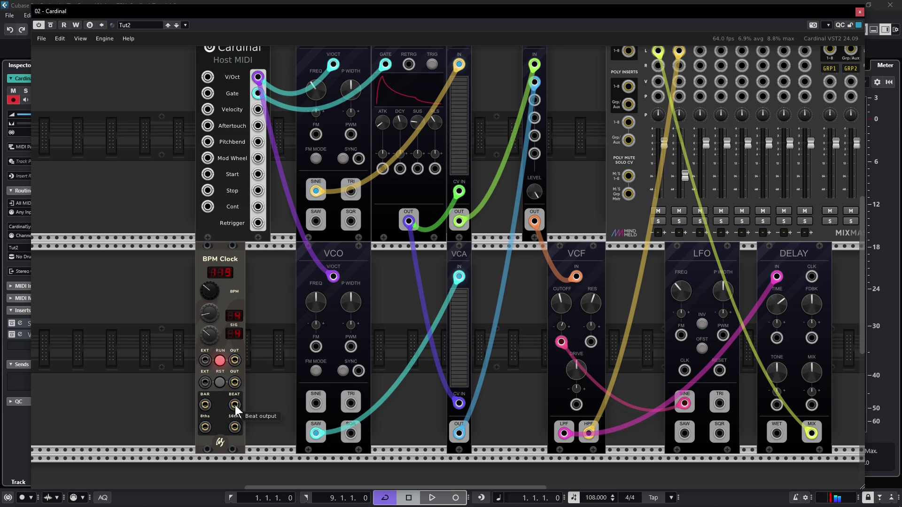
drag(235, 406, 808, 279)
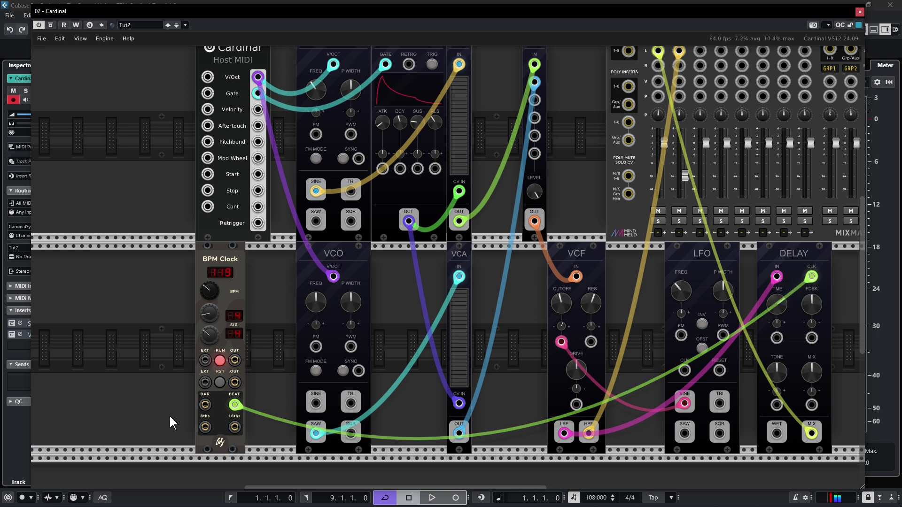
Sweep the BPM Clock tempo through 90, 139, 193 and 78, settling on 105 BPM.
drag(210, 290, 189, 361)
drag(216, 224, 201, 281)
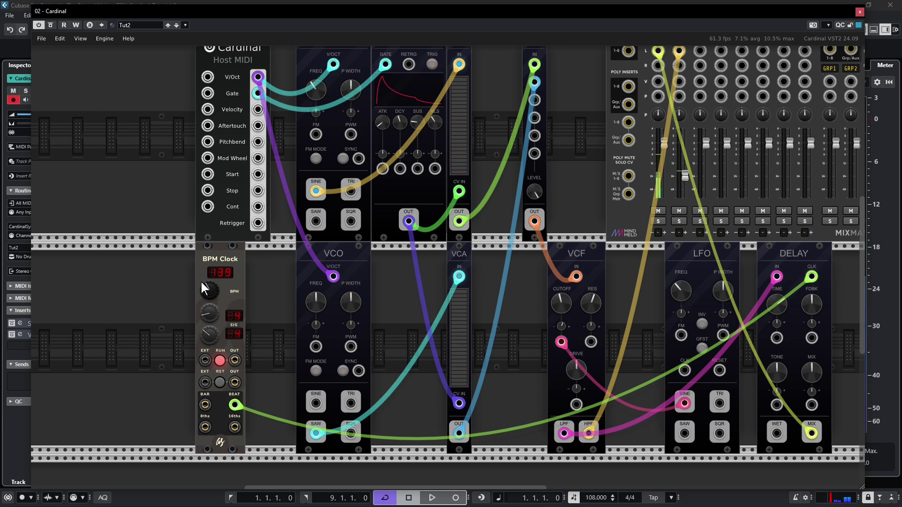
mouse_move(208, 297)
drag(207, 297, 240, 216)
drag(209, 296, 184, 460)
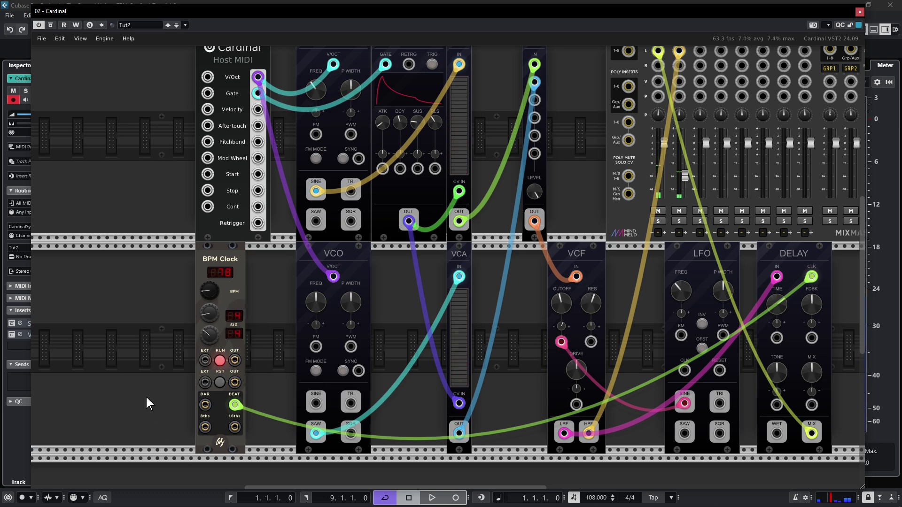
drag(209, 291, 213, 255)
Try clocking the Delay from the 8ths and 16ths outputs, and raise feedback to about 79%.
drag(235, 406, 210, 426)
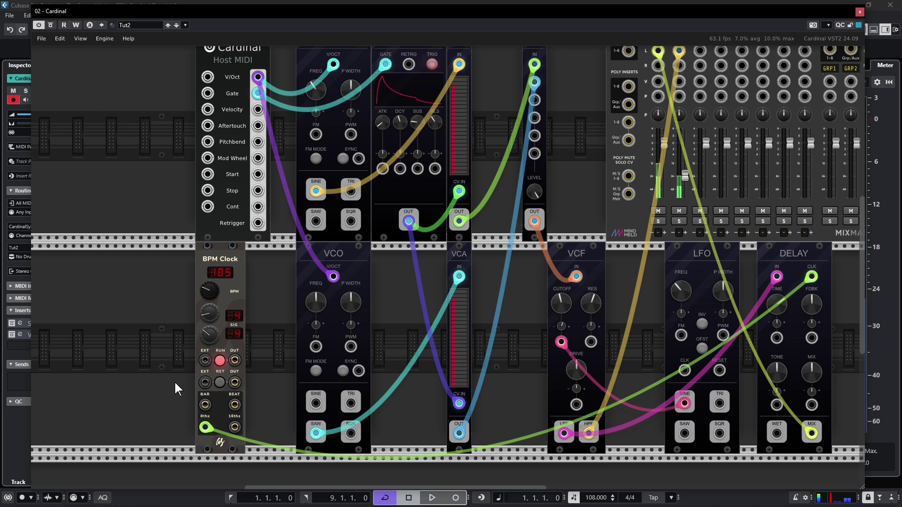
drag(205, 427, 235, 428)
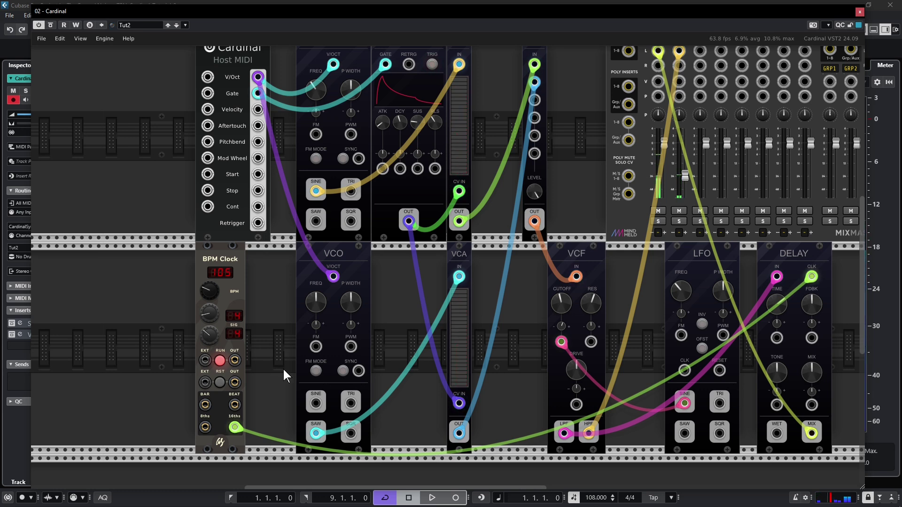
mouse_move(808, 309)
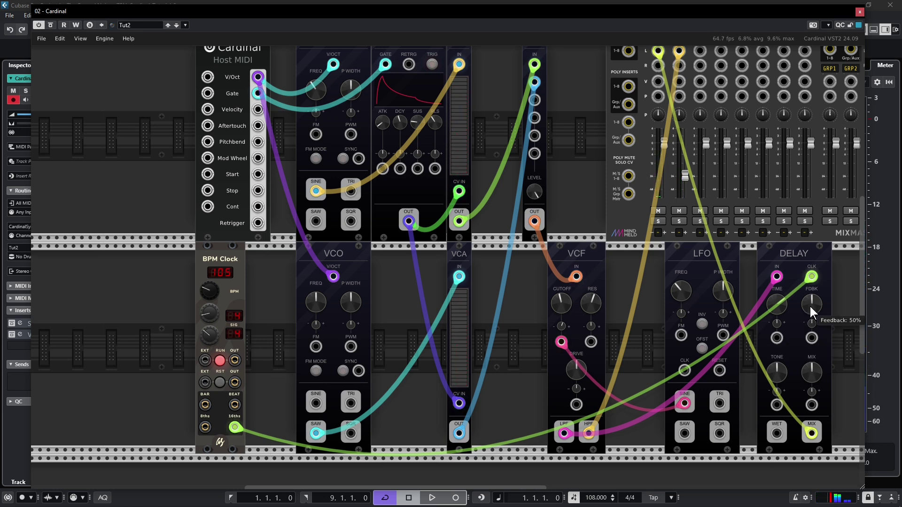
drag(809, 305, 840, 194)
Clock the Delay from the beat output again and set delay time to roughly 1 s.
mouse_move(781, 311)
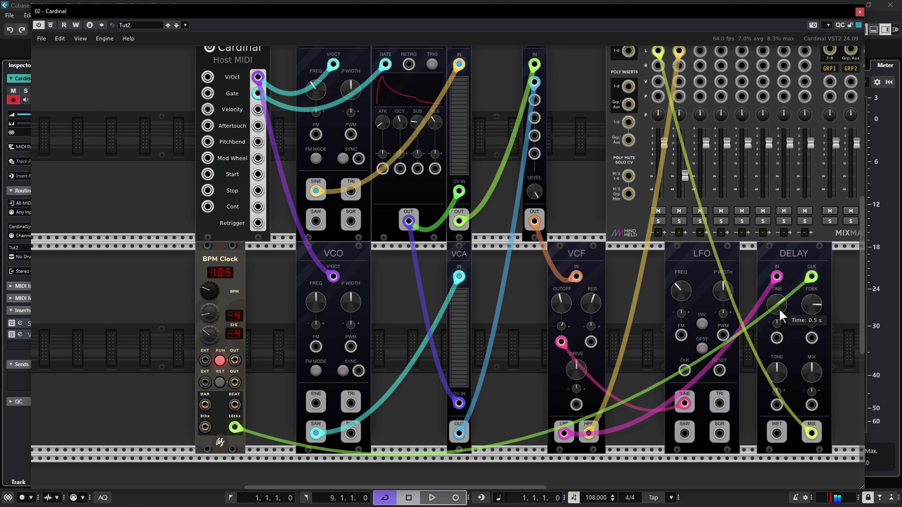
drag(780, 313, 774, 365)
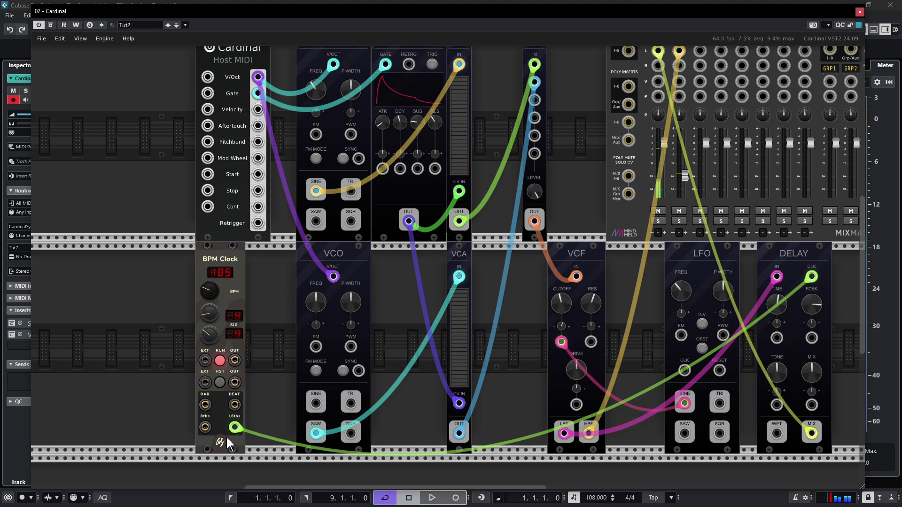
drag(232, 427, 235, 405)
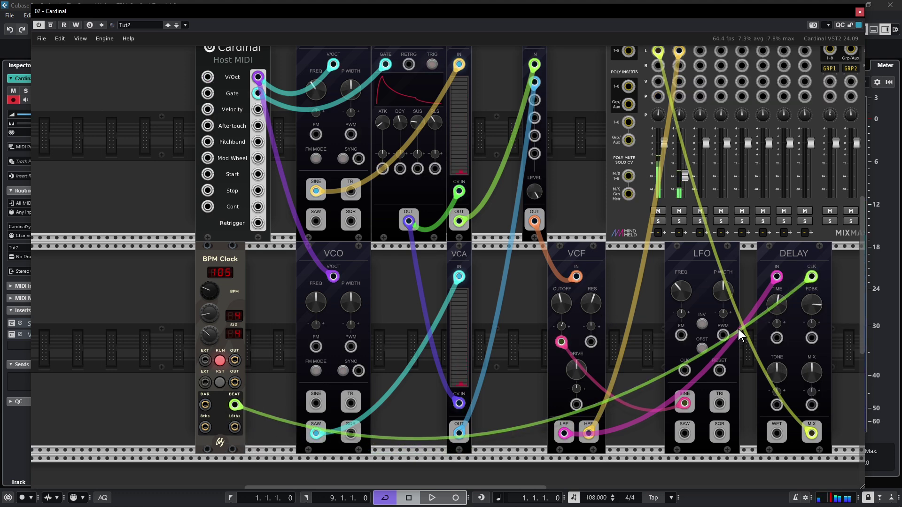
drag(777, 313, 808, 239)
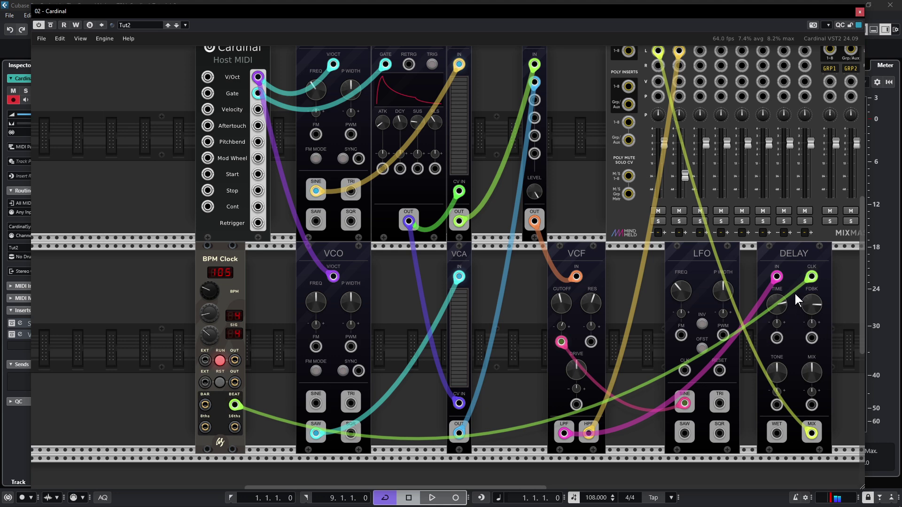
mouse_move(782, 310)
scroll(136, 224, up, 1)
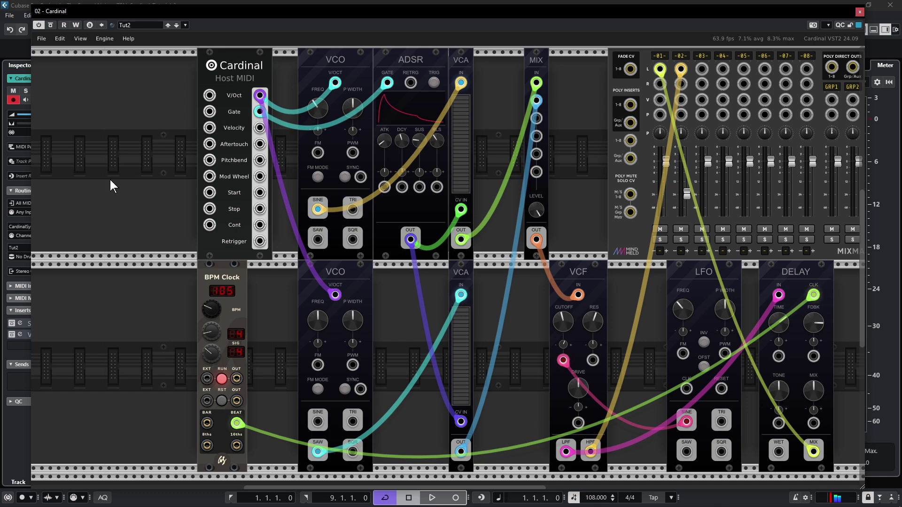
Reopen the module browser, reset the clock-generator filter and choose the DISTRHO brand.
right_click(116, 201)
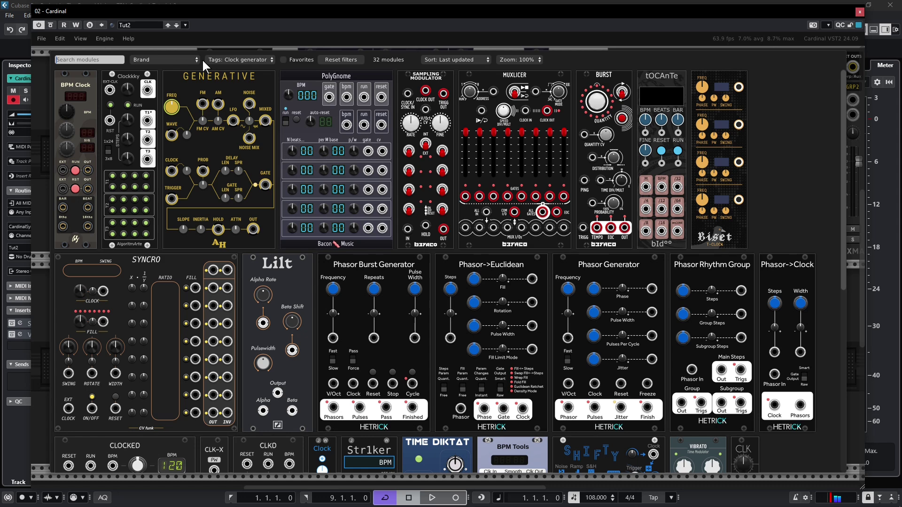
click(351, 58)
click(155, 60)
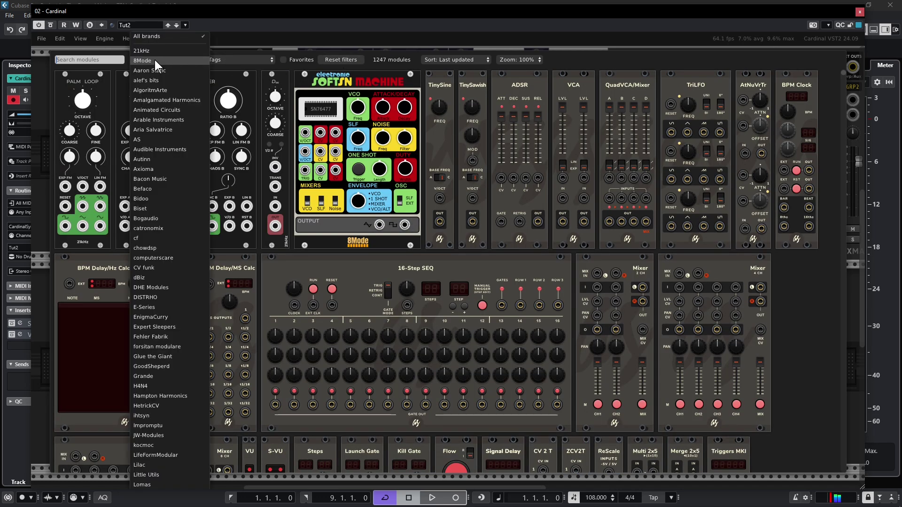
click(149, 297)
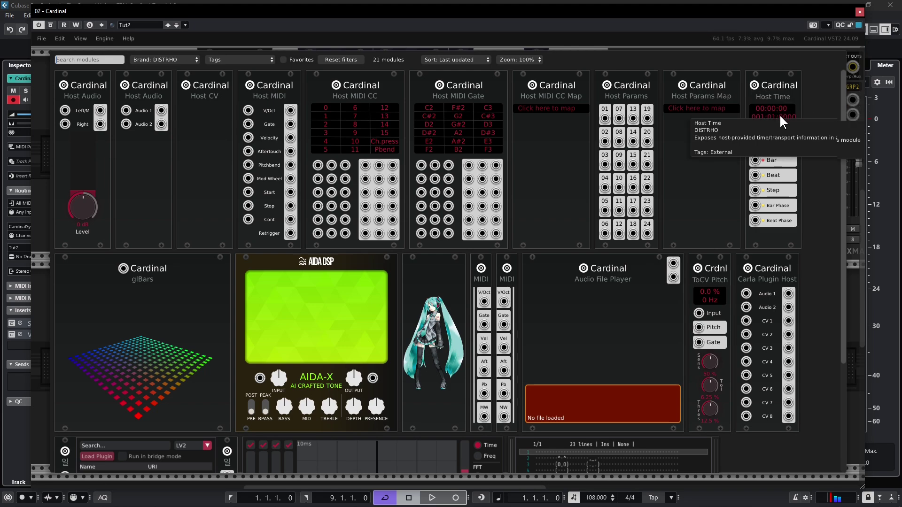
Place Host Time at the rack's left, test host playback, then stop and rewind to the start.
drag(781, 127, 101, 83)
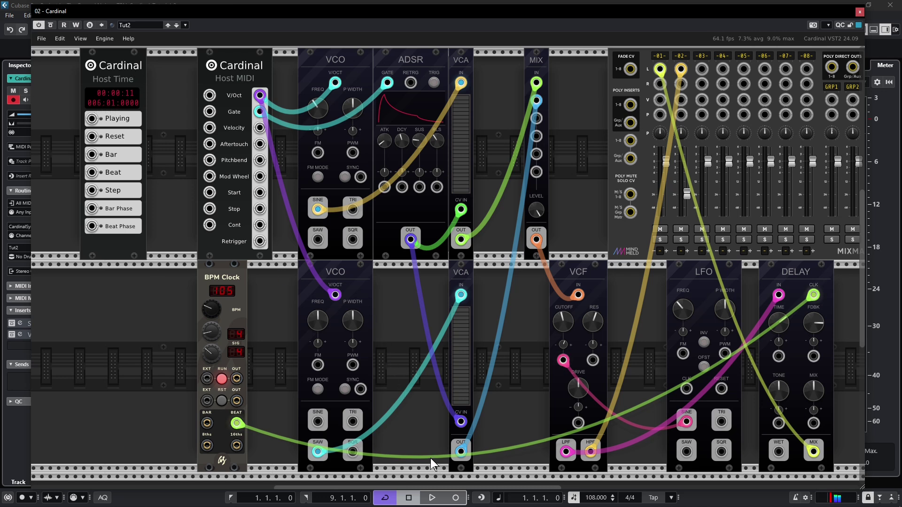
click(432, 499)
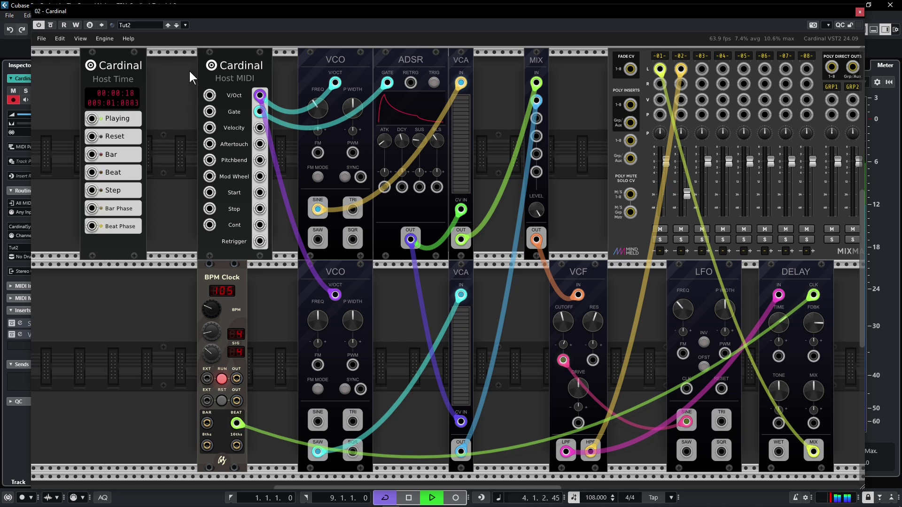
key(space)
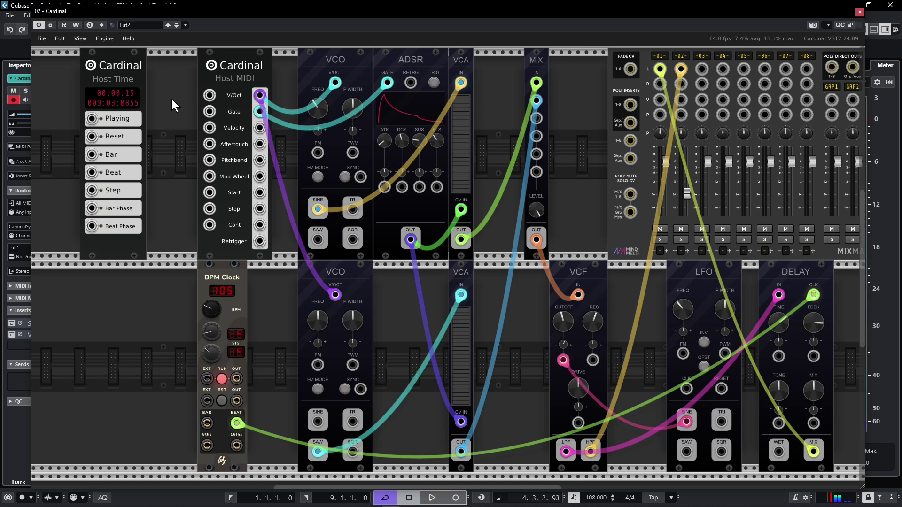
key(Home)
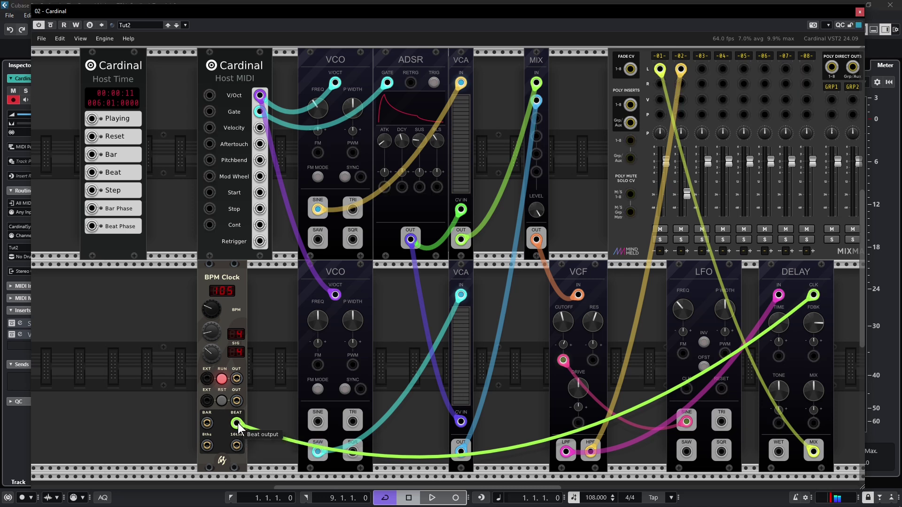
Move the Delay's clock cable to Host Time's Beat output and audition it with playback.
drag(238, 425, 92, 173)
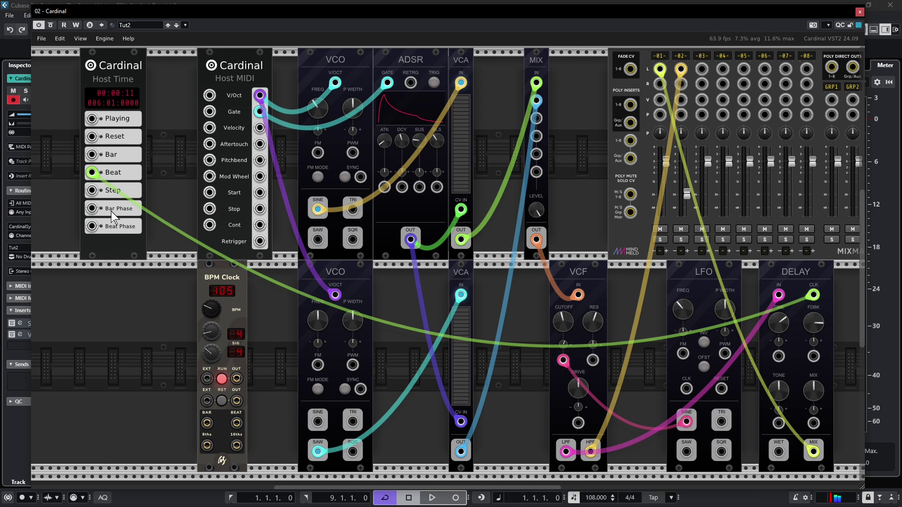
key(space)
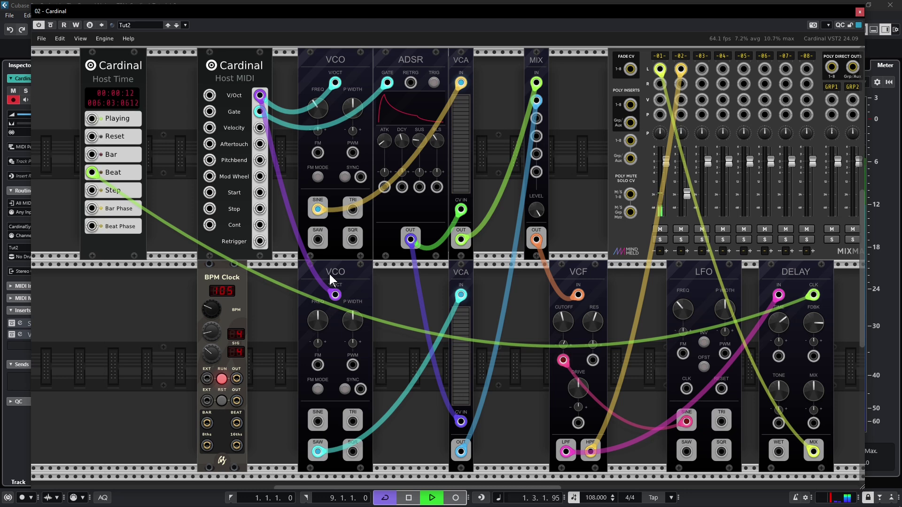
key(space)
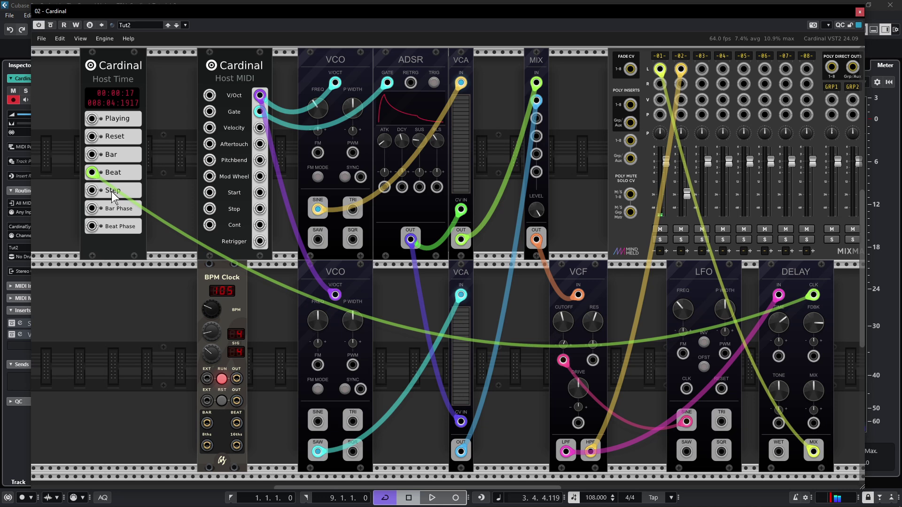
Compare clocking from Host Time's Step output during playback, then return the cable to Beat.
drag(90, 173, 93, 190)
key(space)
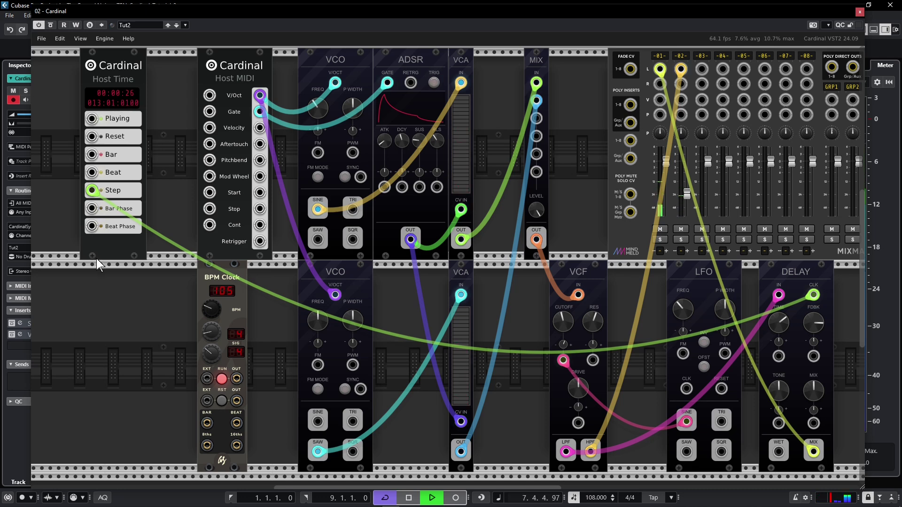
key(space)
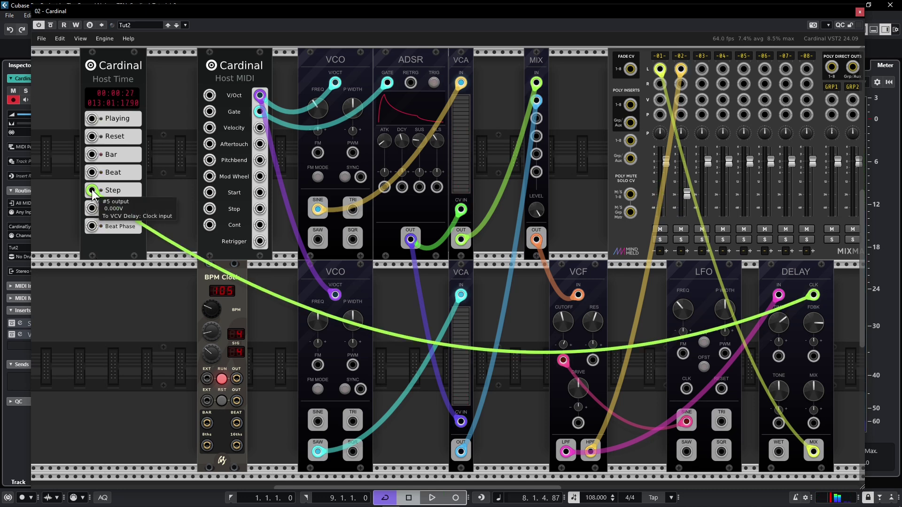
drag(92, 190, 94, 173)
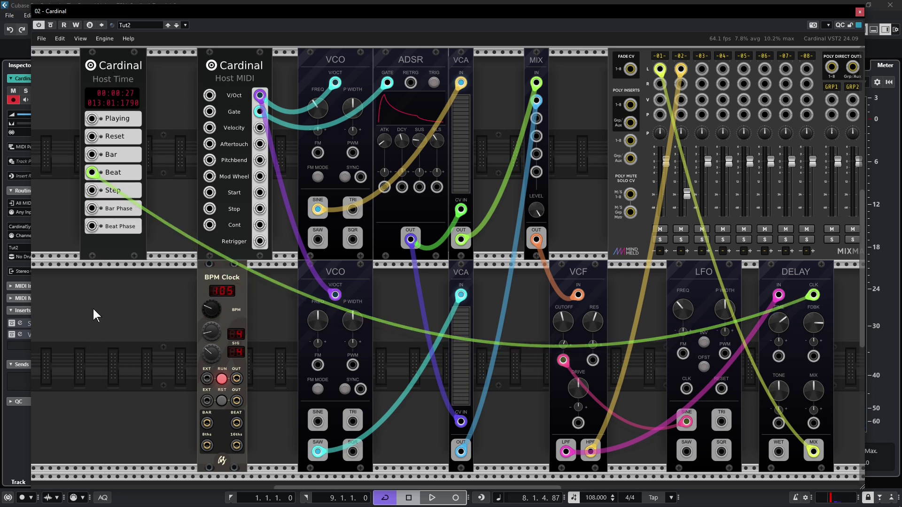
right_click(127, 286)
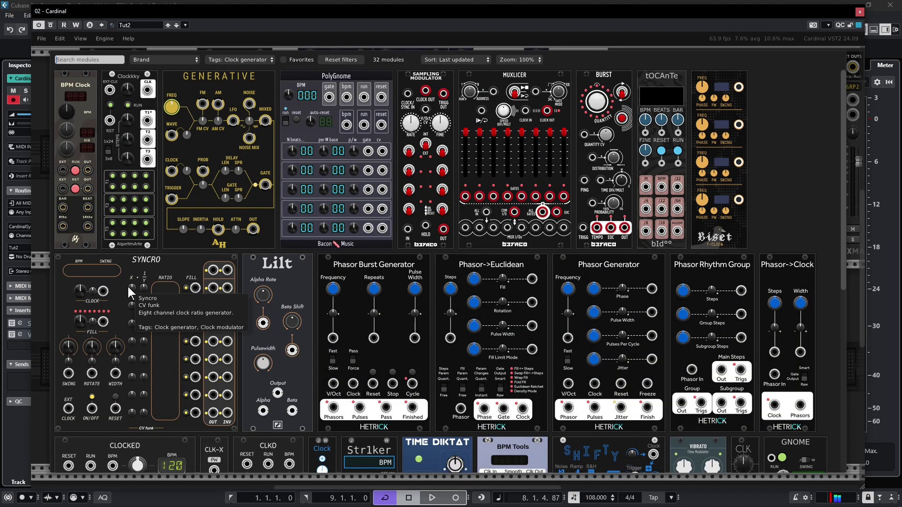
drag(842, 112, 819, 113)
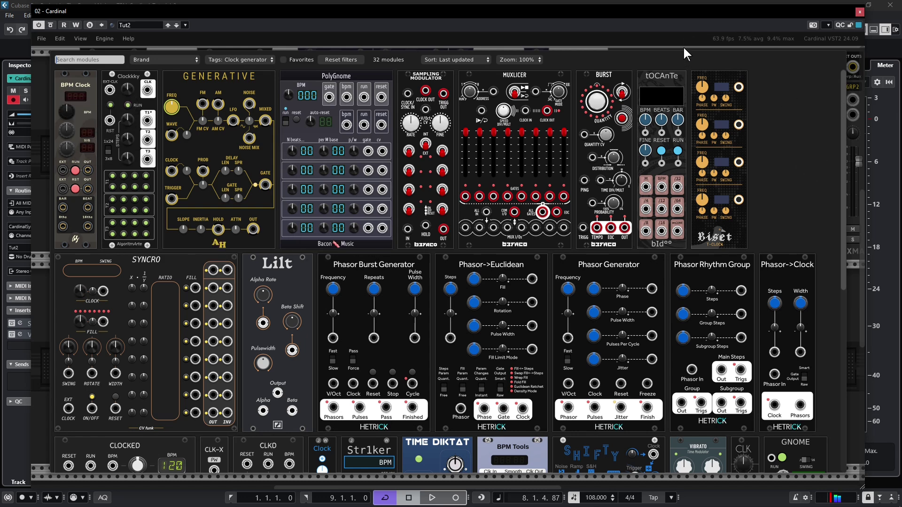
key(Escape)
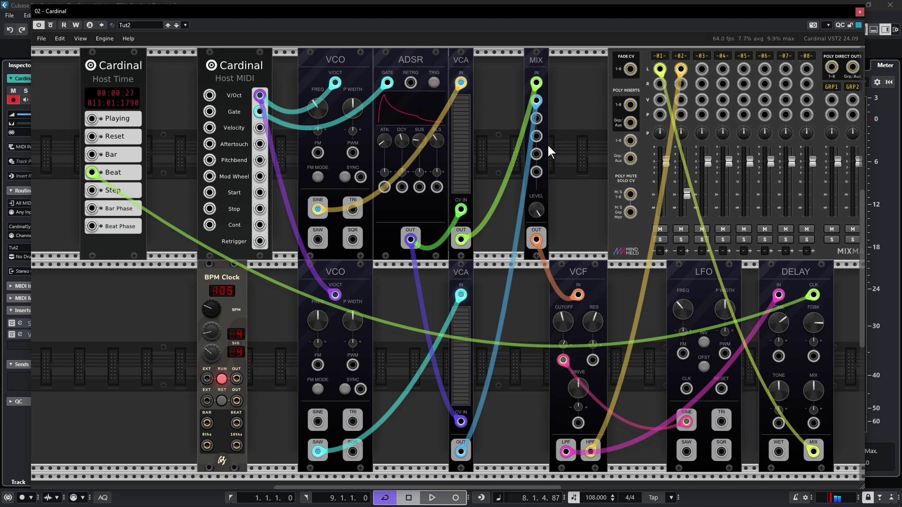
At the rack's right end, filter the browser to the Reverb tag and add the orange Reverb.
drag(620, 280, 423, 286)
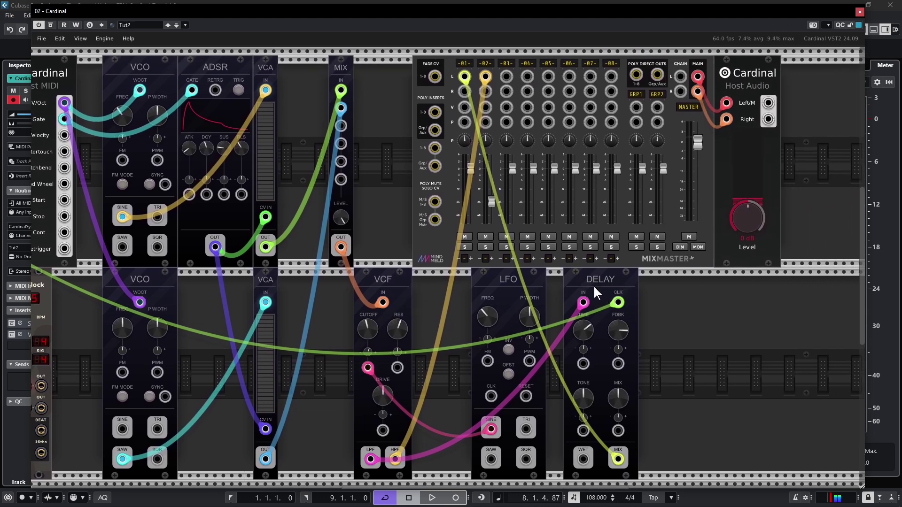
double_click(687, 288)
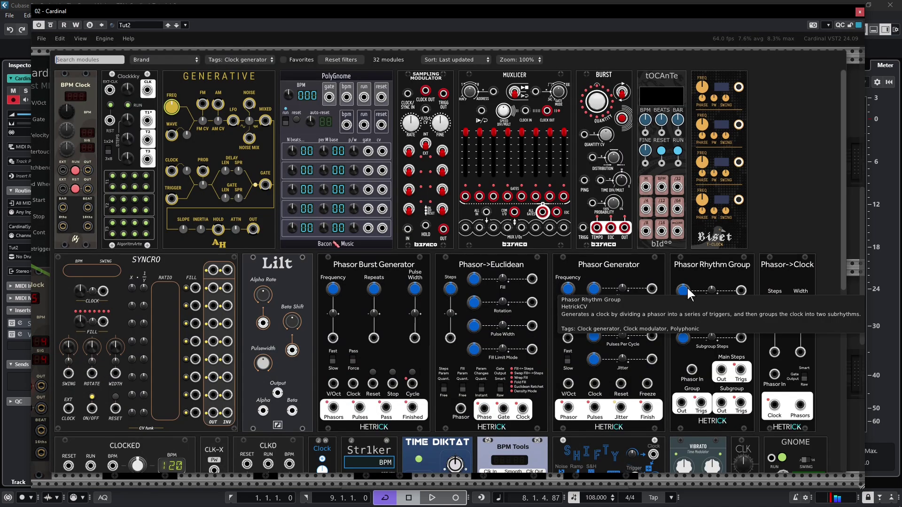
click(324, 59)
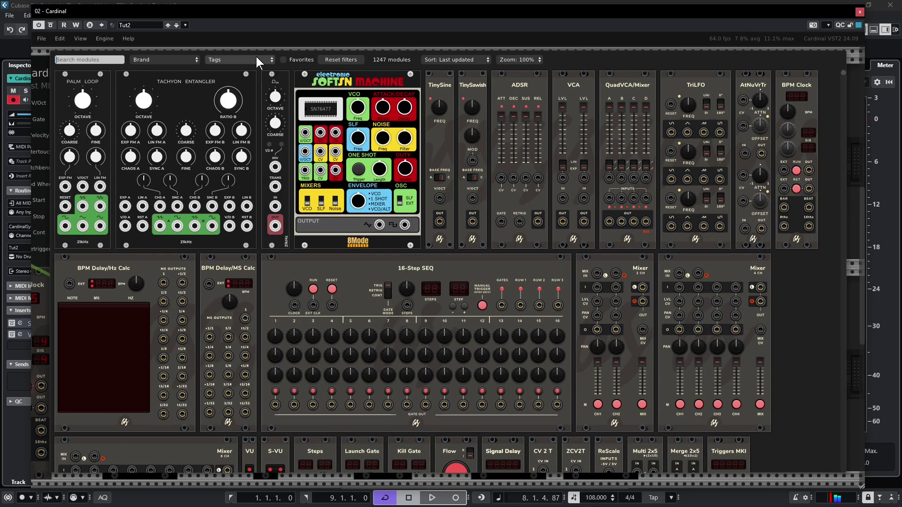
click(252, 58)
scroll(243, 436, down, 3)
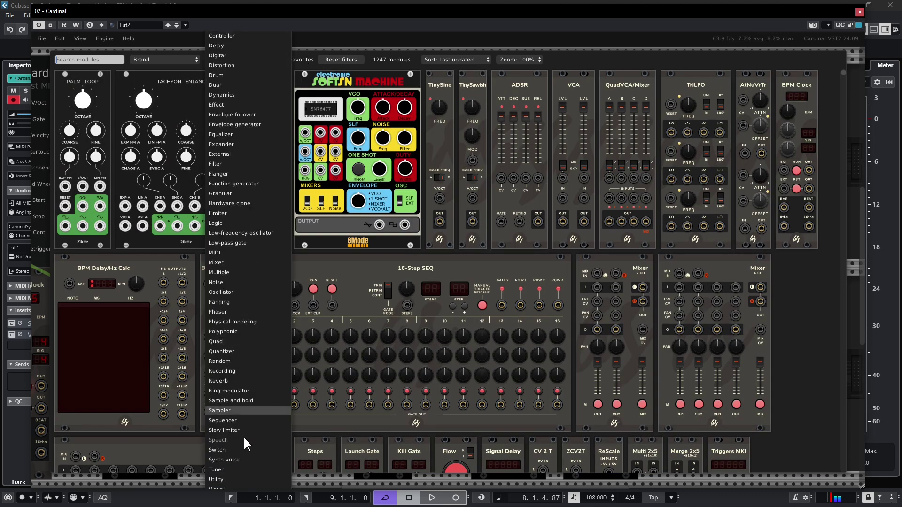
click(243, 339)
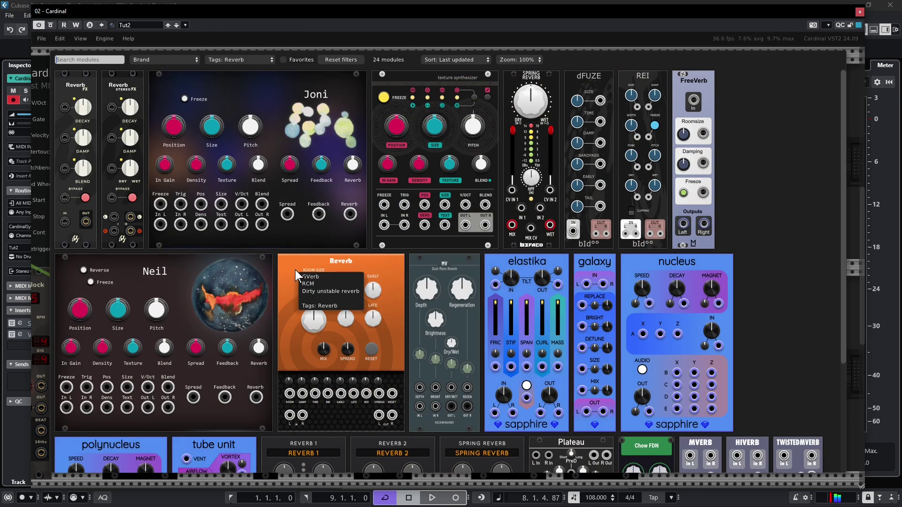
click(355, 267)
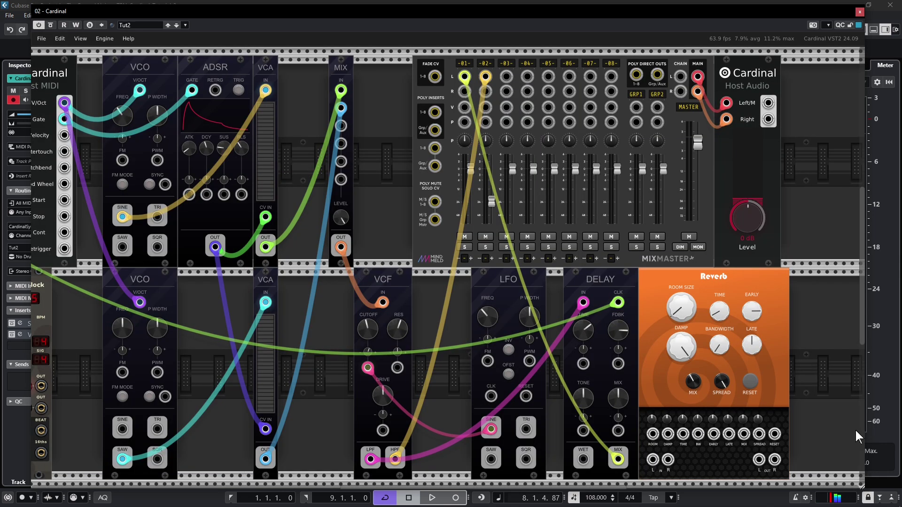